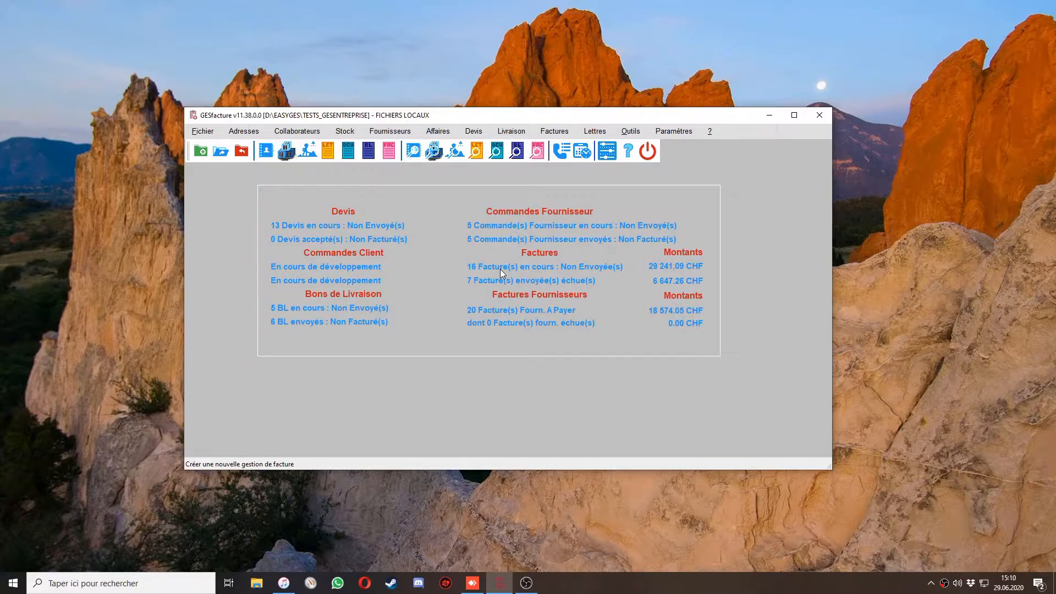
Create a new customer invoice and assign it the third client in the address search results.
click(389, 155)
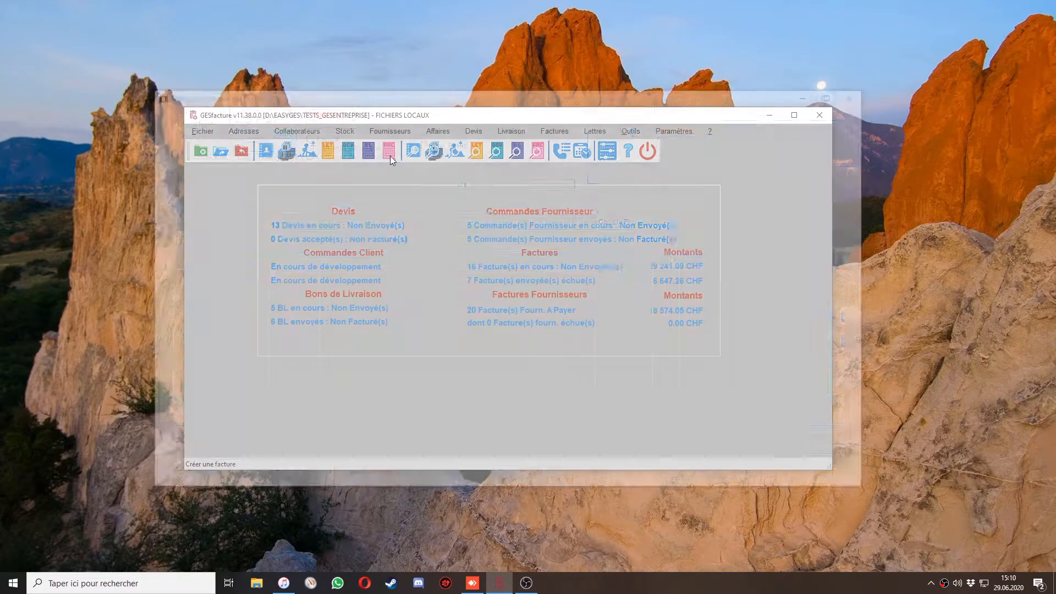
click(639, 128)
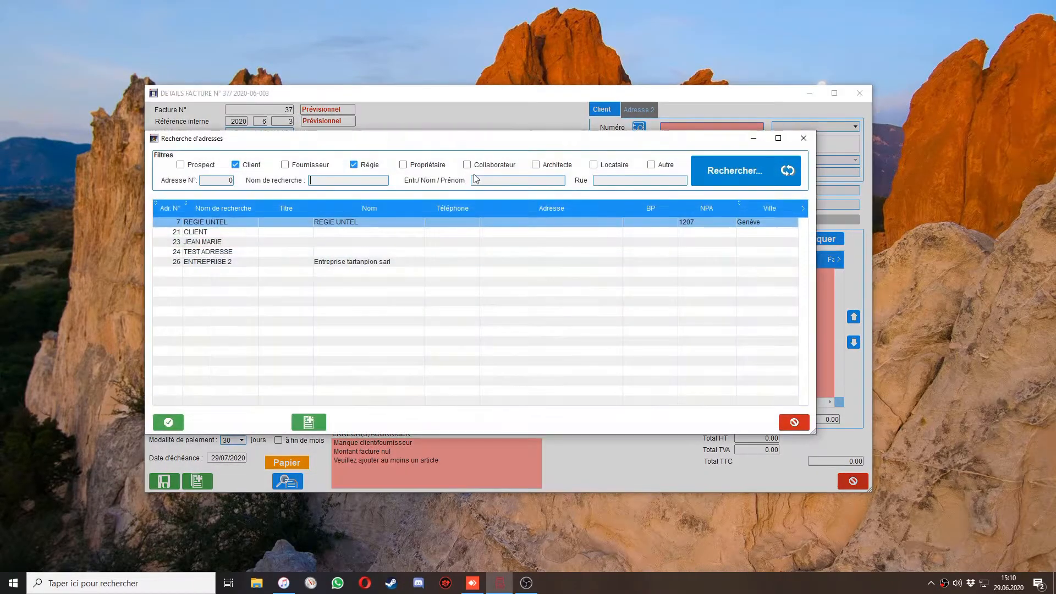
click(200, 242)
double_click(199, 242)
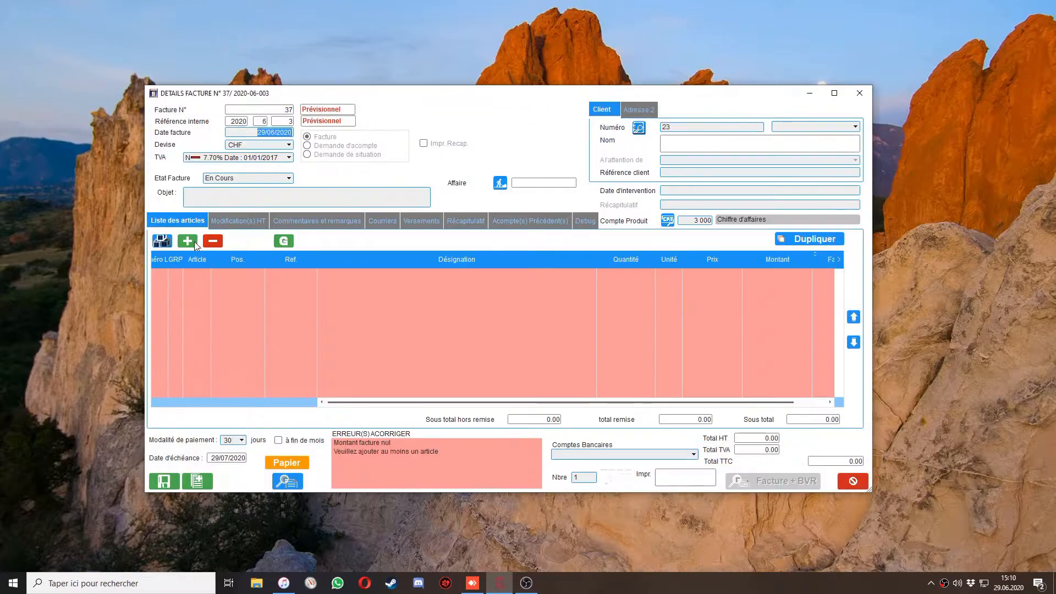
Add an article line with quantity 1 and price 1 850, and save the invoice.
click(197, 242)
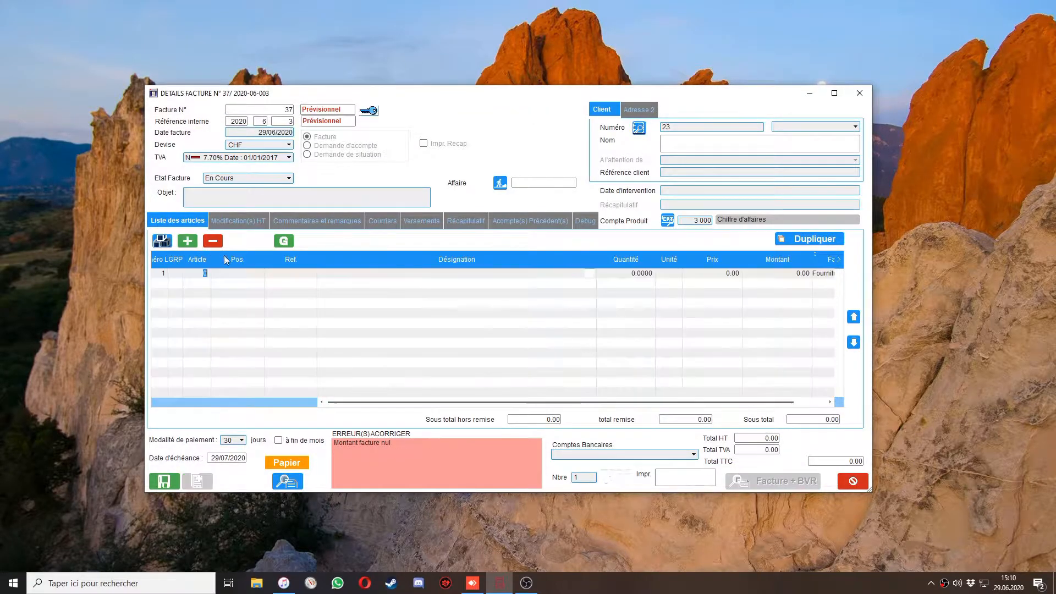
click(617, 271)
text(1)
click(724, 273)
text(1 850)
key(Return)
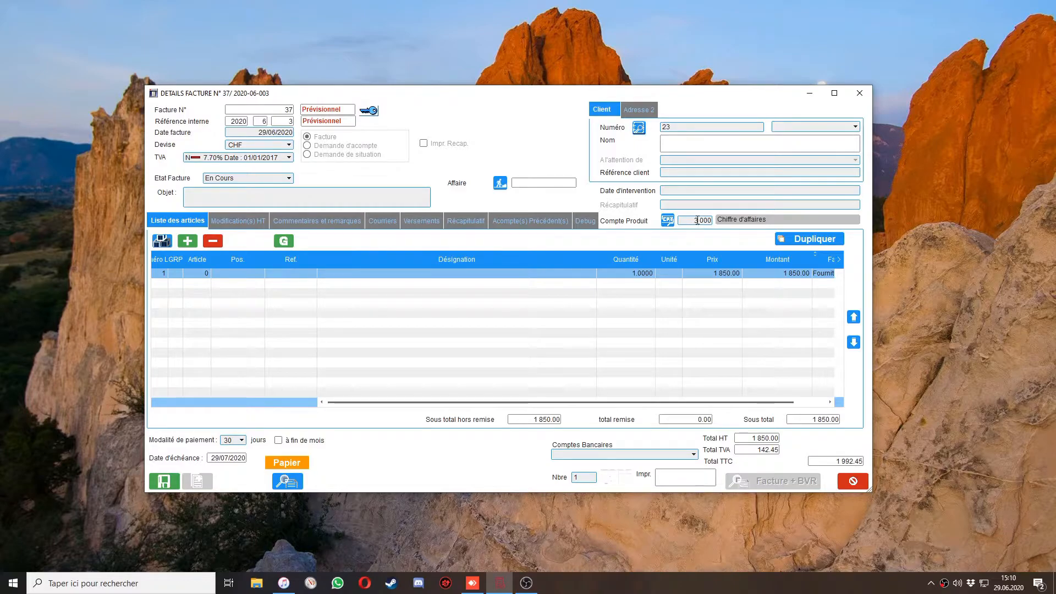
click(165, 483)
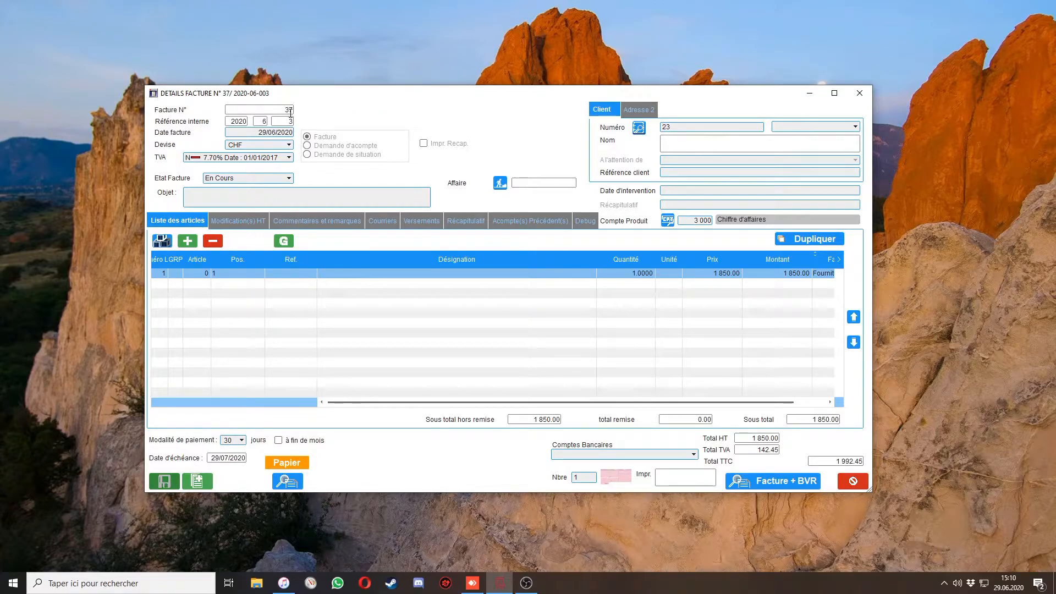
Preview the invoice printout, confirm that it printed correctly to set its status to Envoyé, and close the invoice.
click(285, 476)
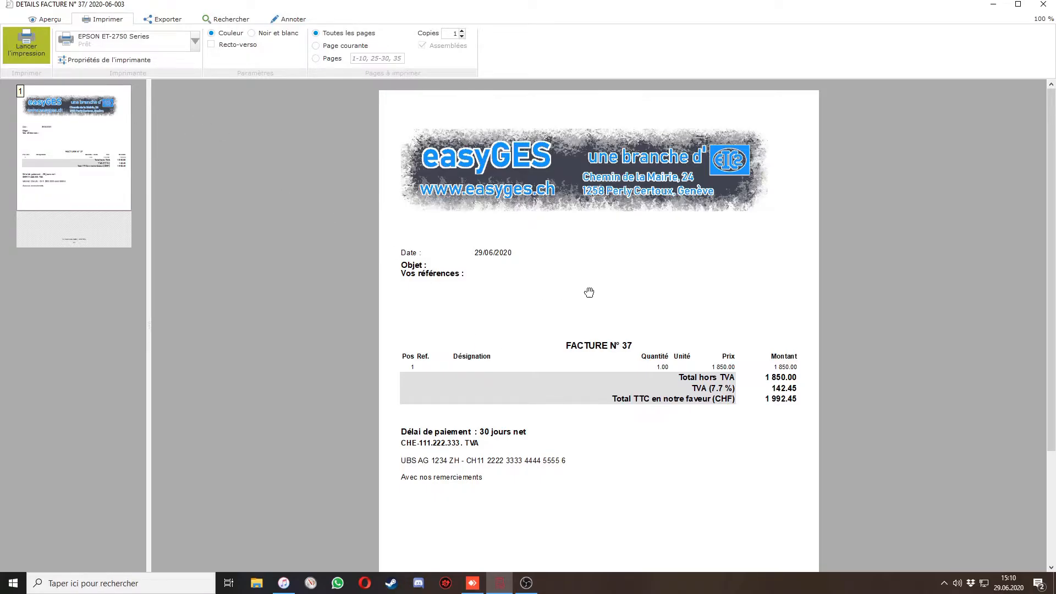
click(1045, 5)
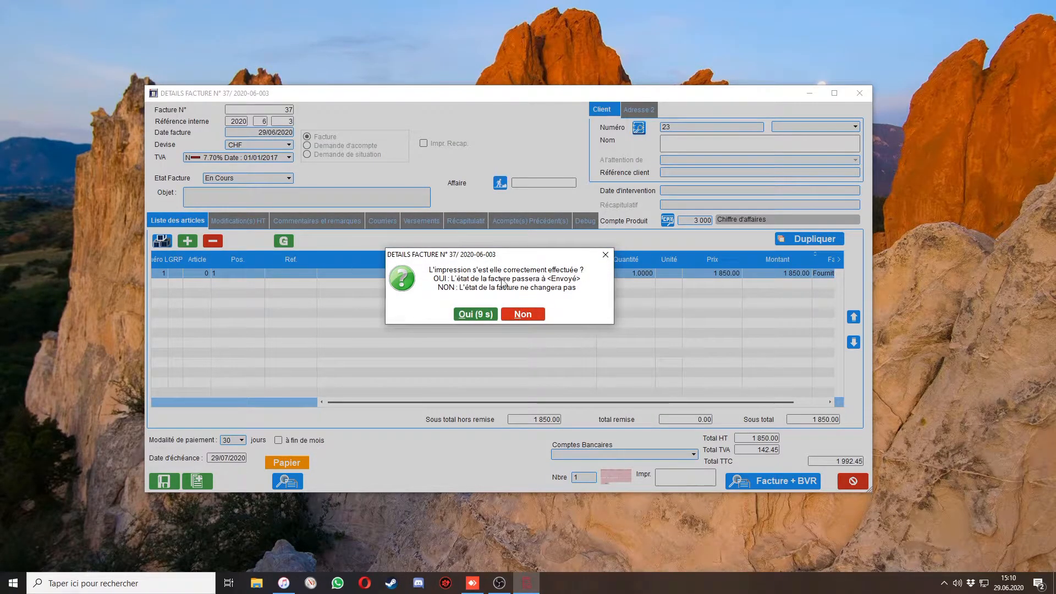
click(475, 318)
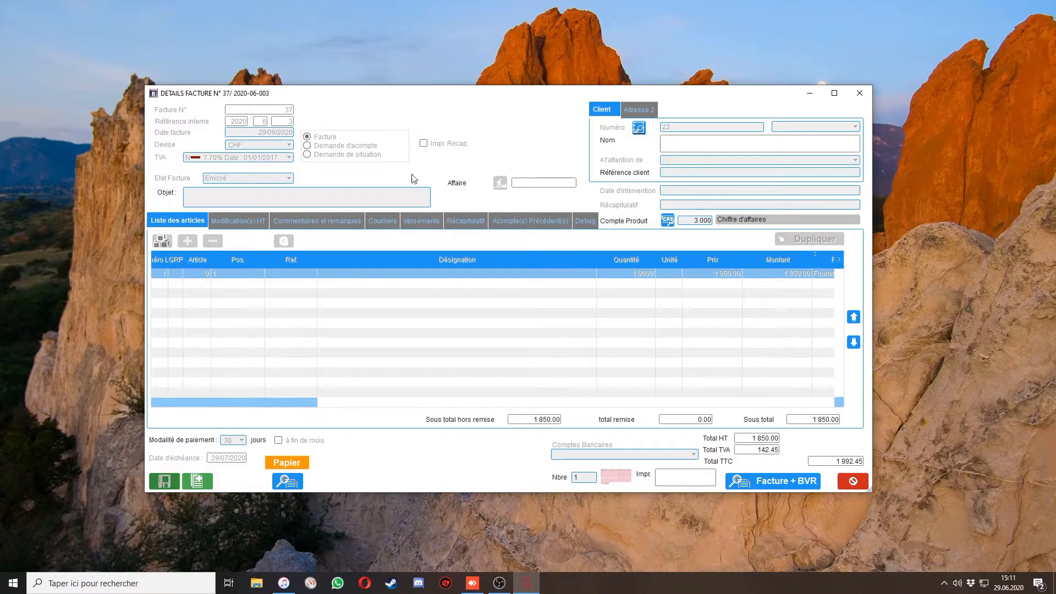
click(859, 98)
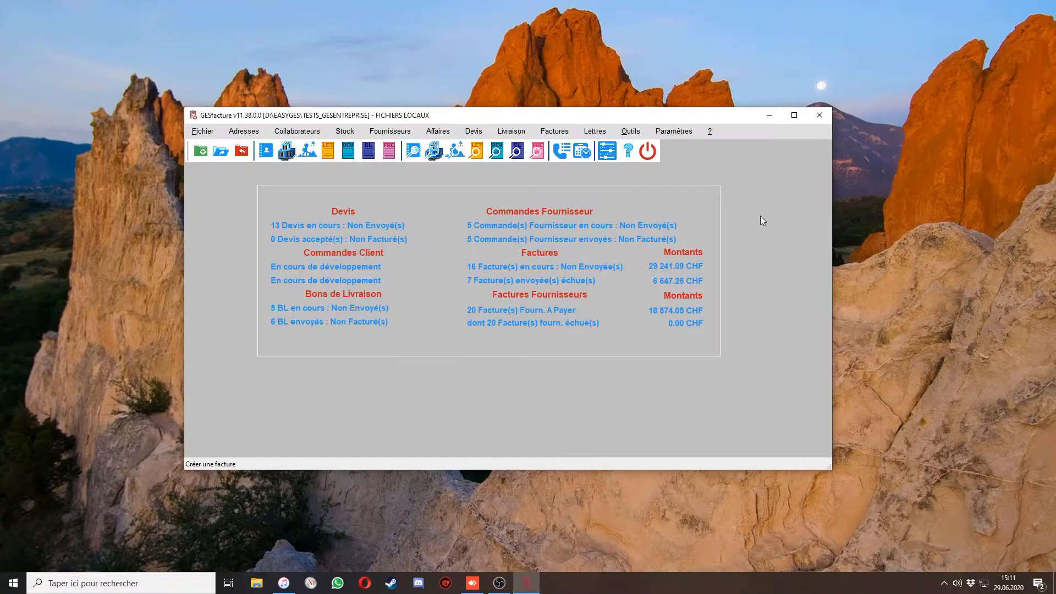
Transfer the sent invoice dated 29/06/2020 to accounting, and close the transfer report and window.
click(555, 131)
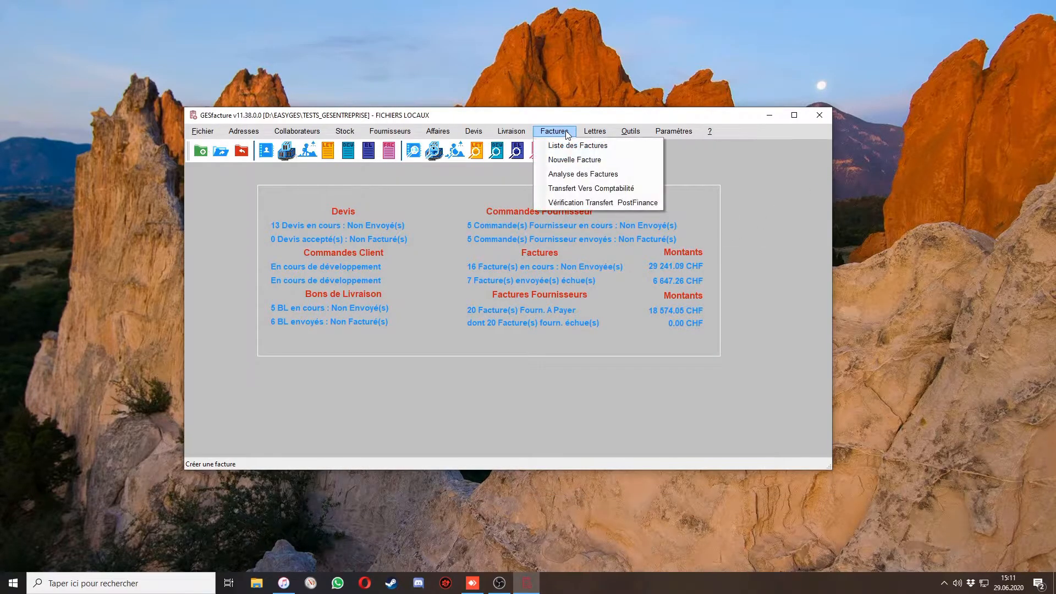
click(576, 189)
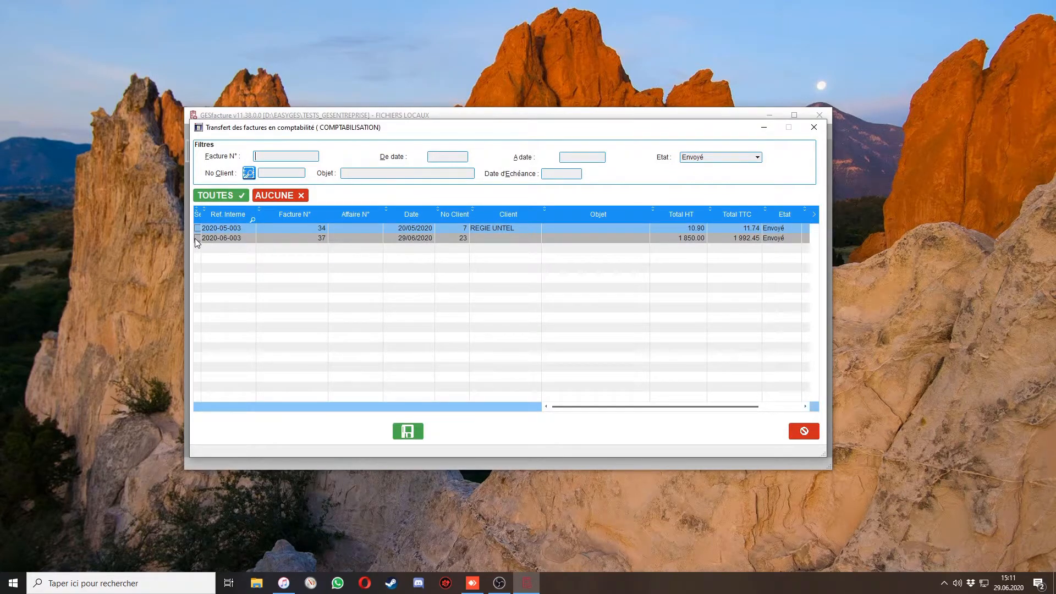
click(197, 238)
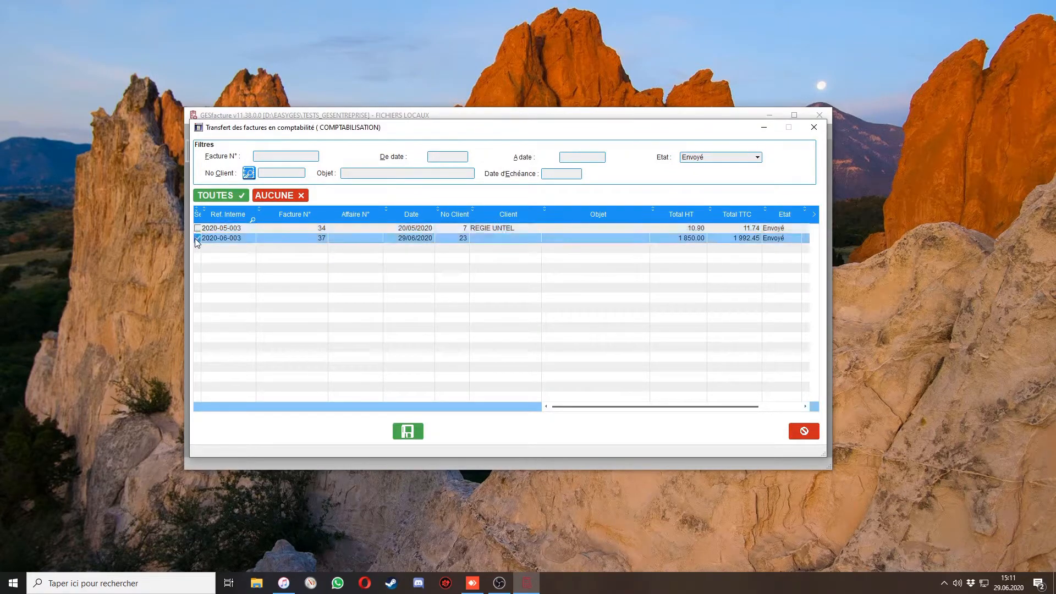
click(415, 433)
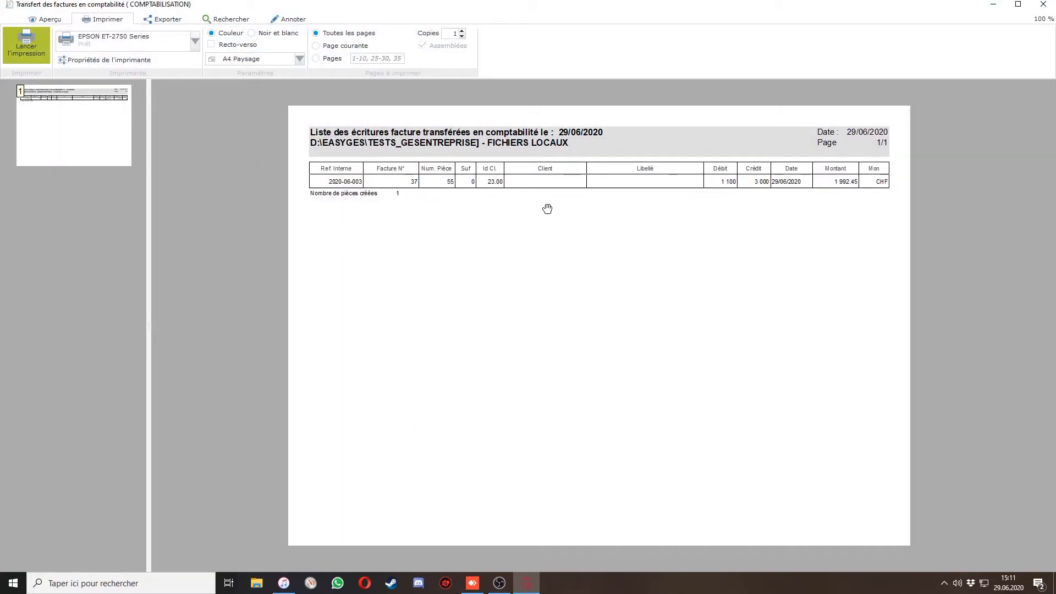
click(1044, 5)
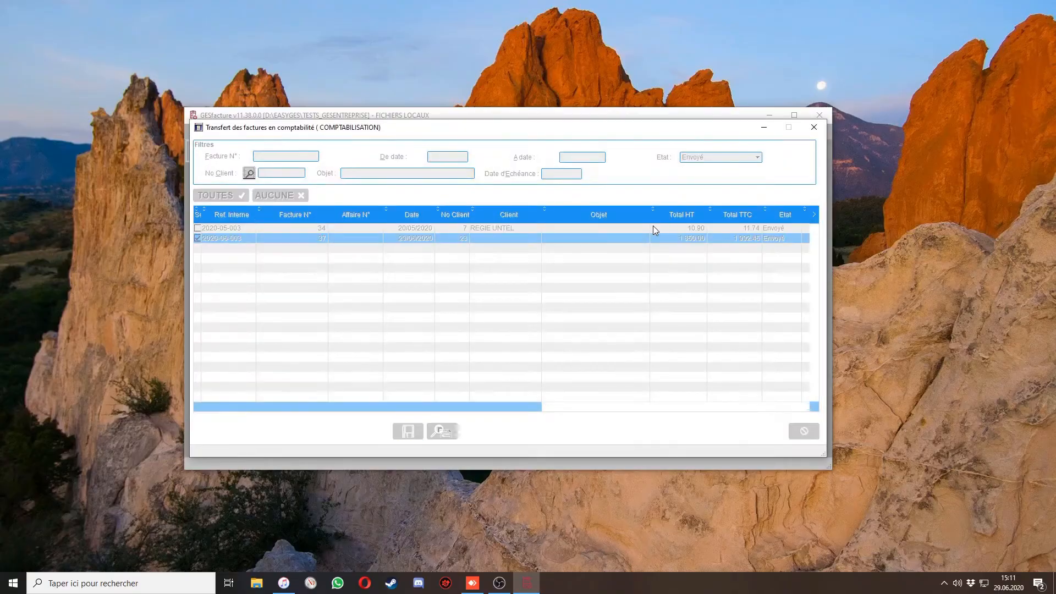
click(813, 128)
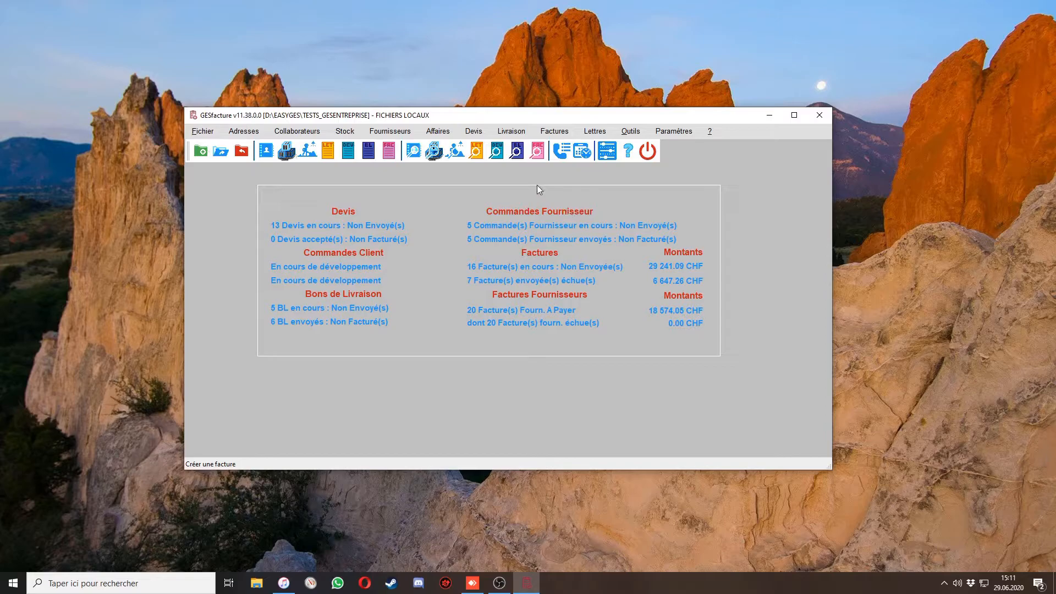
Filter the invoice list to status Comptabilisé and Est Payé Non, and open the invoice dated 29/06/2020.
click(537, 150)
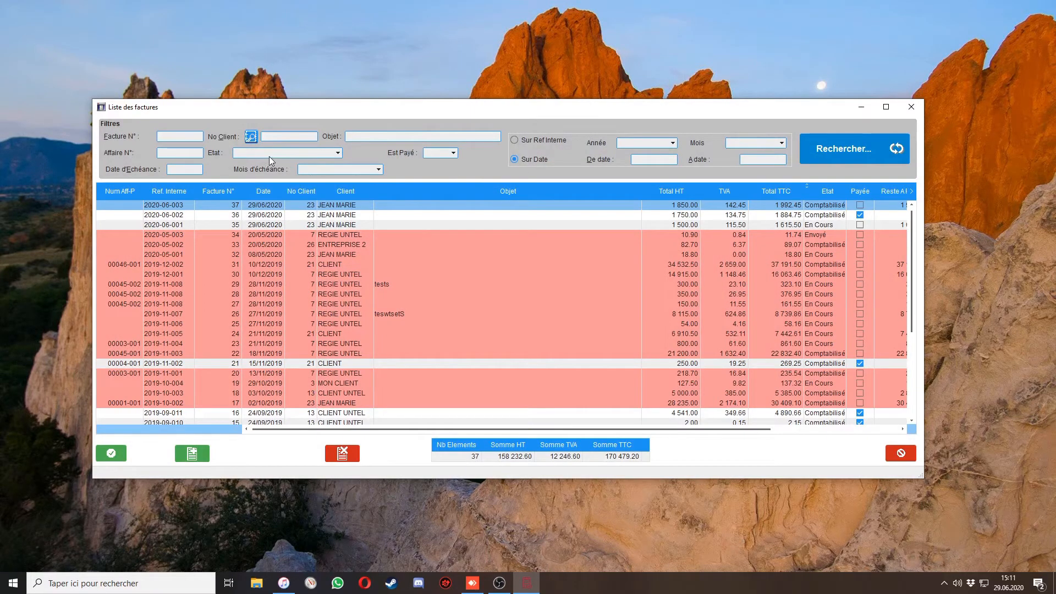
click(271, 154)
click(279, 206)
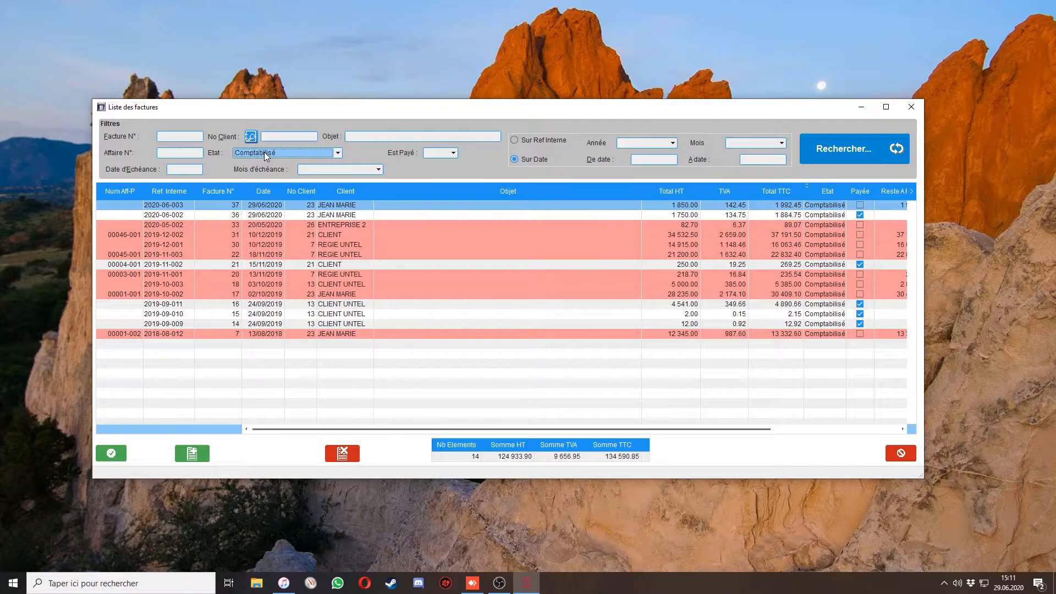
click(452, 154)
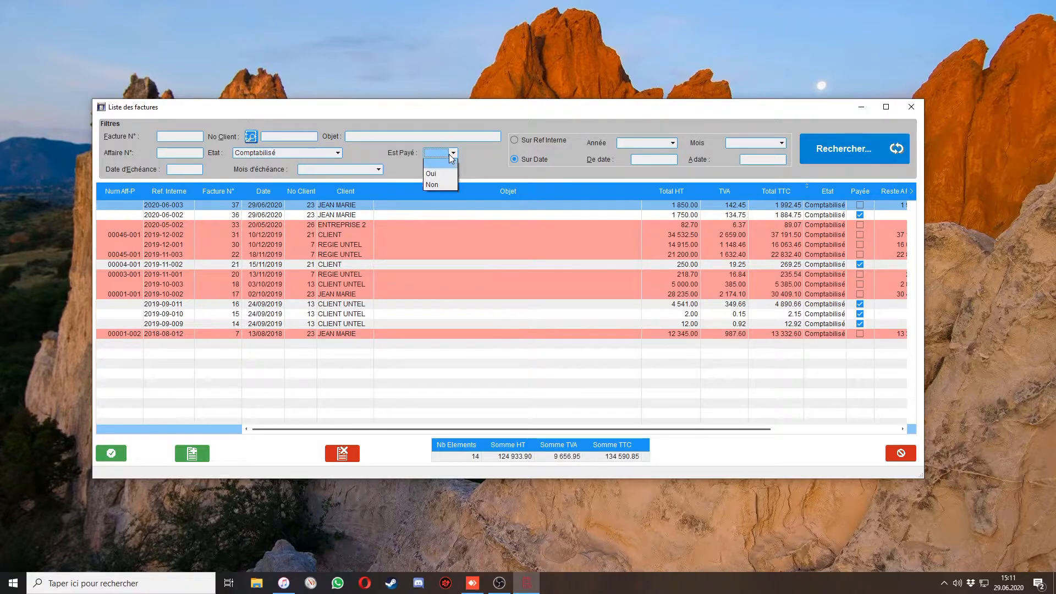
click(446, 185)
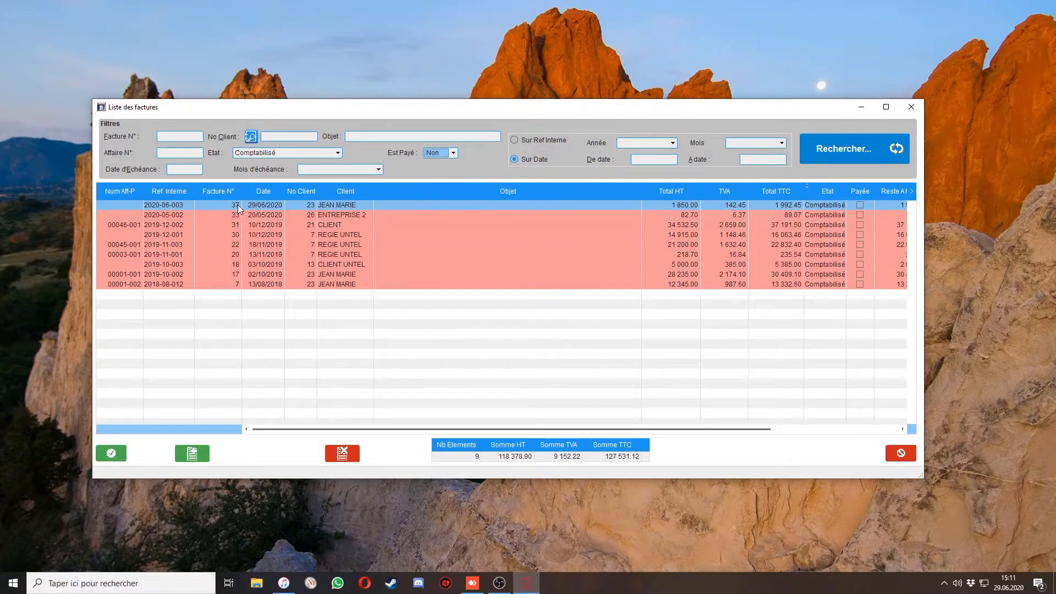
click(110, 453)
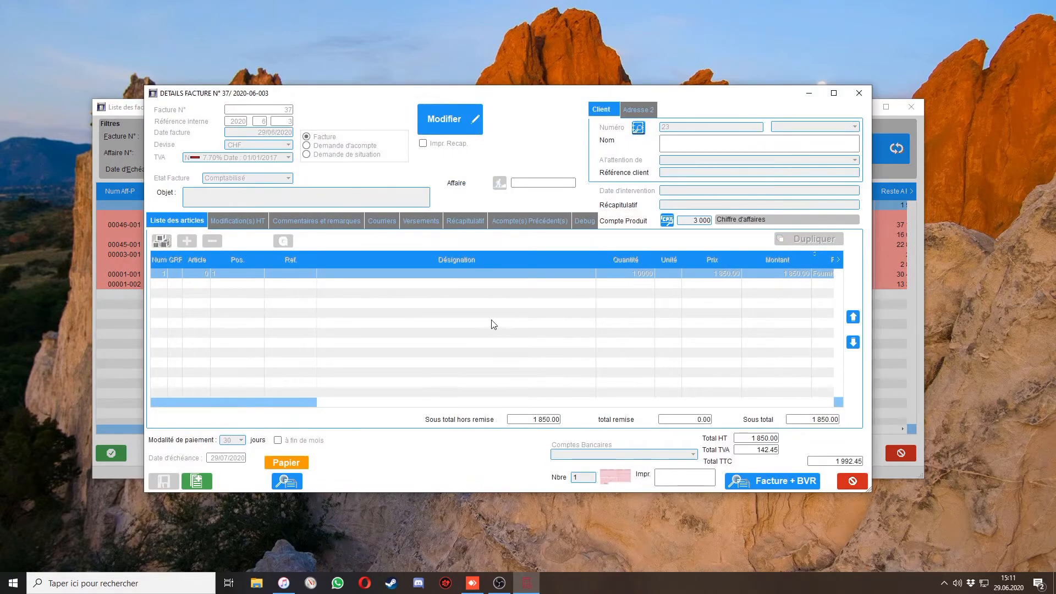
Add a payment dated 29/06/2020 for the full amount of the invoice.
click(422, 222)
click(324, 244)
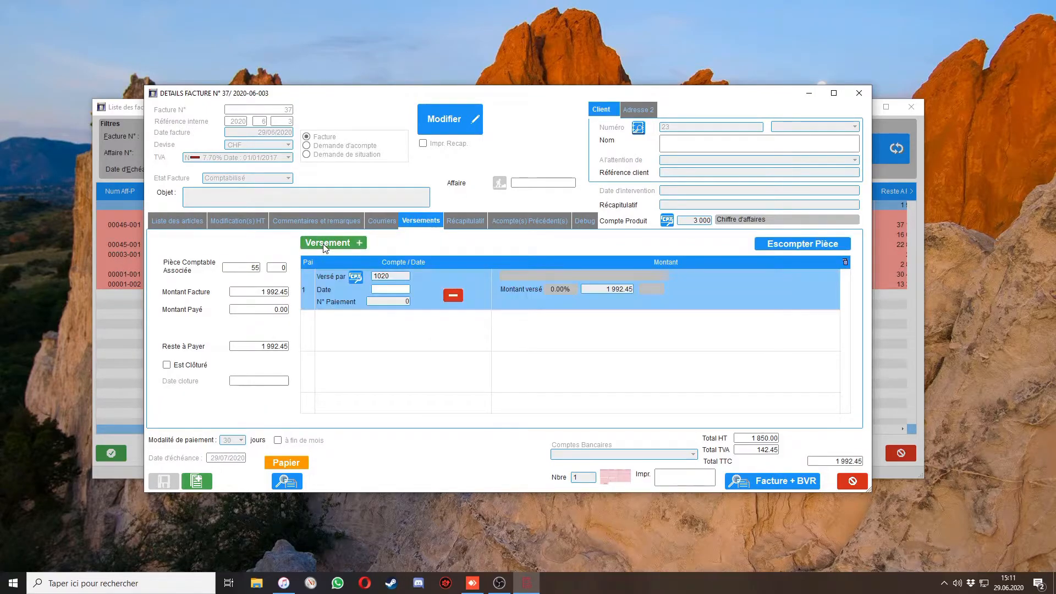
click(395, 288)
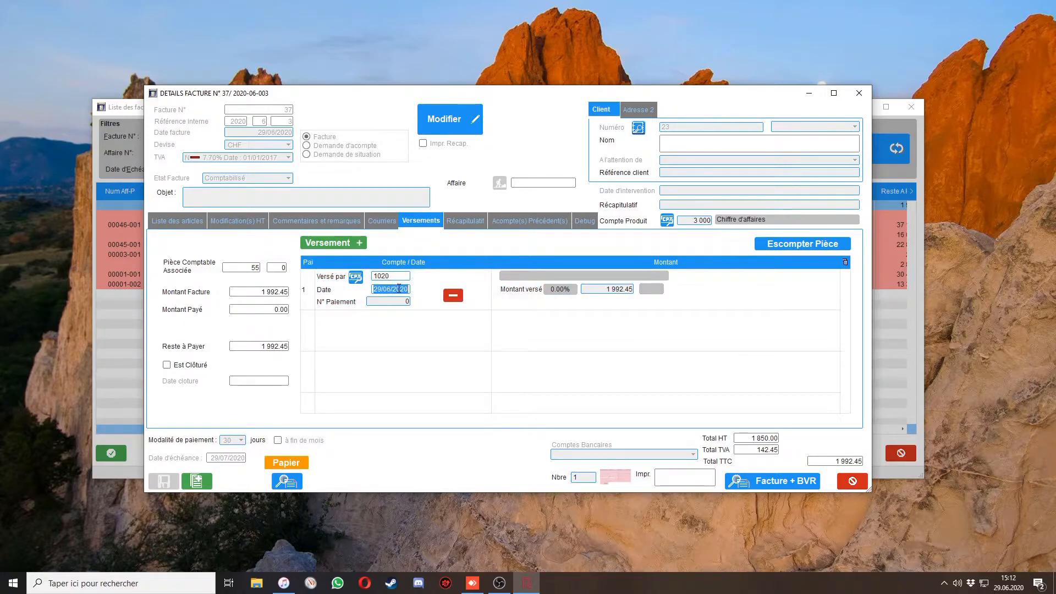
click(600, 290)
click(677, 346)
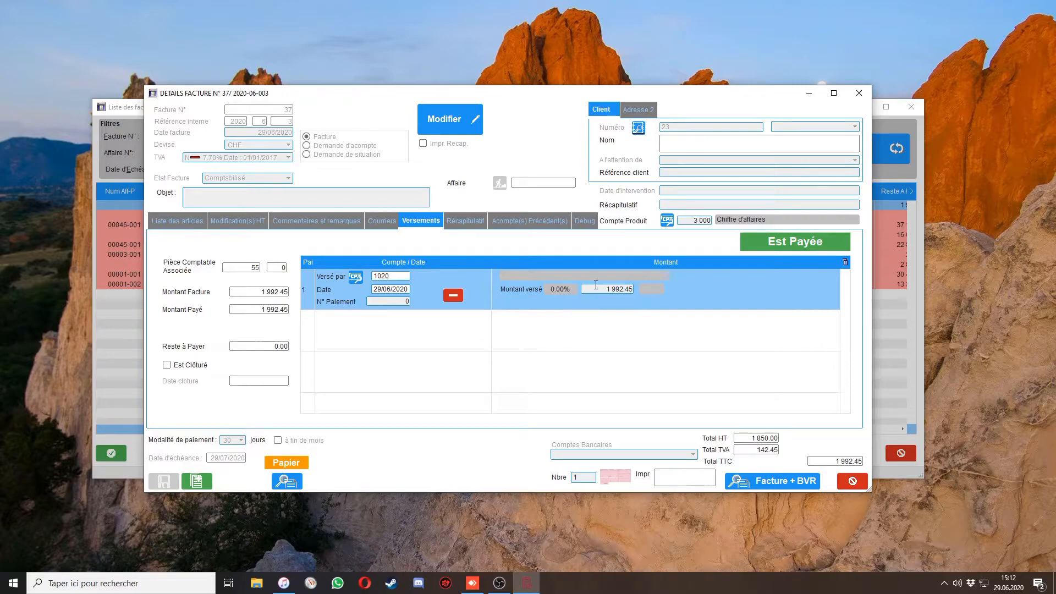
Set the first payment's amount to 1 400.
click(605, 289)
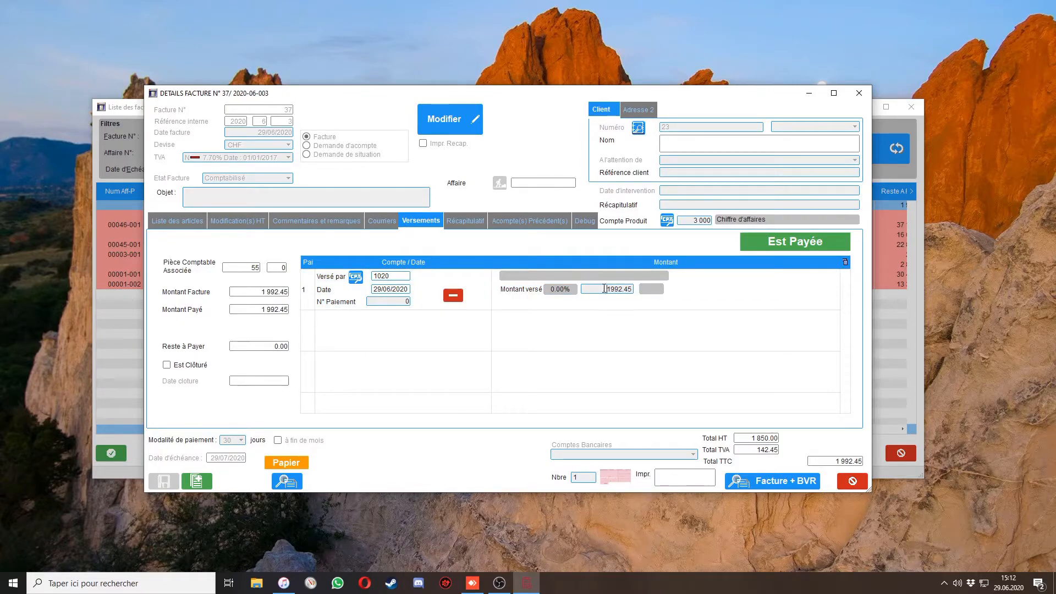
drag(604, 289, 636, 291)
text(1400)
key(Tab)
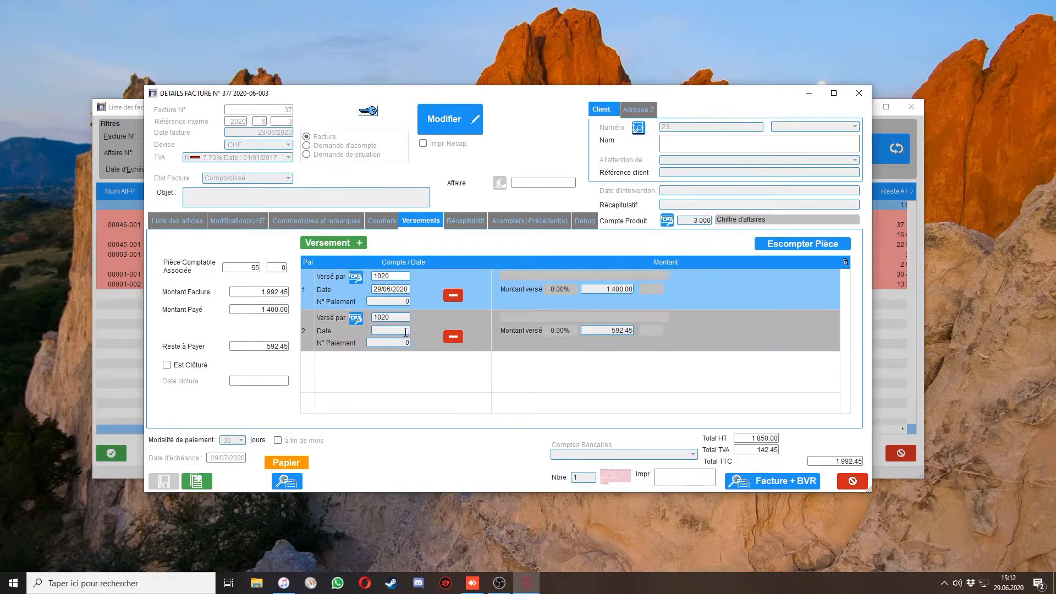
Add a second payment dated 29/06/2020 with an amount of 550.
key(Tab)
text(550)
key(Tab)
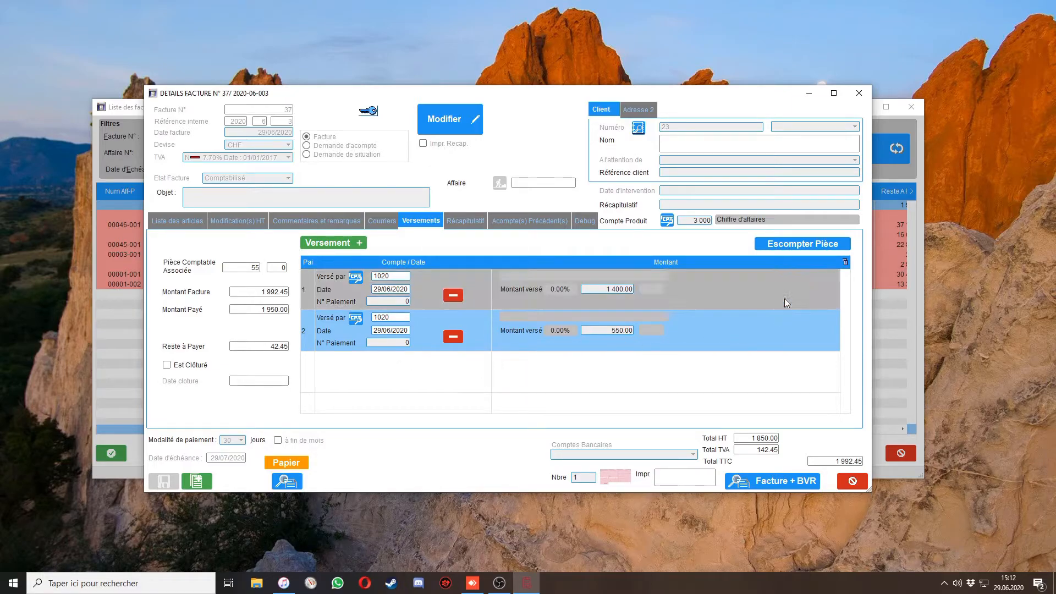
Settle the invoice's remaining balance as a discount (Escompter Pièce) and close the invoice.
click(792, 244)
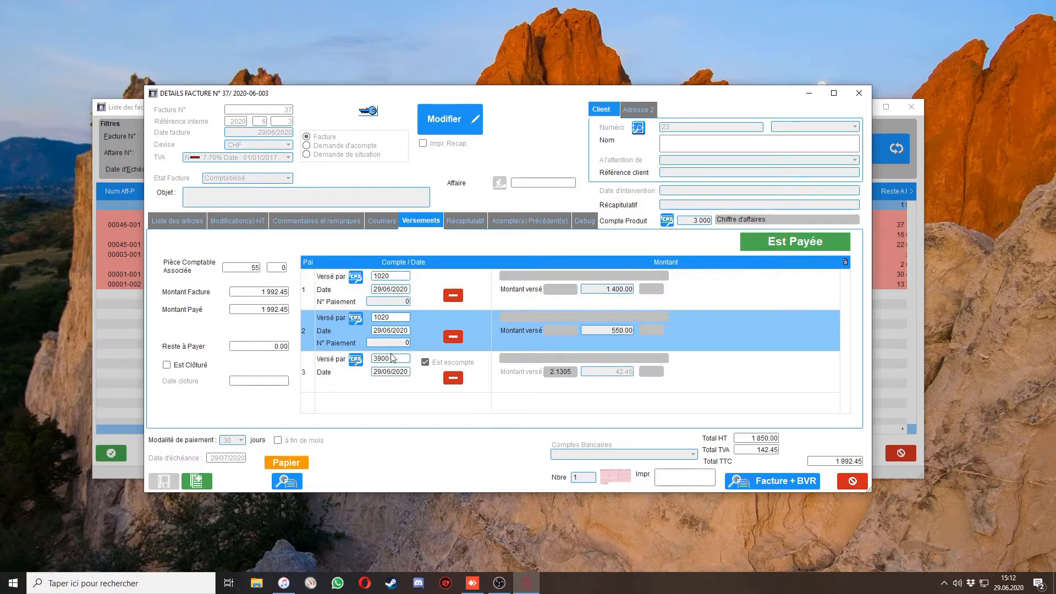
click(394, 372)
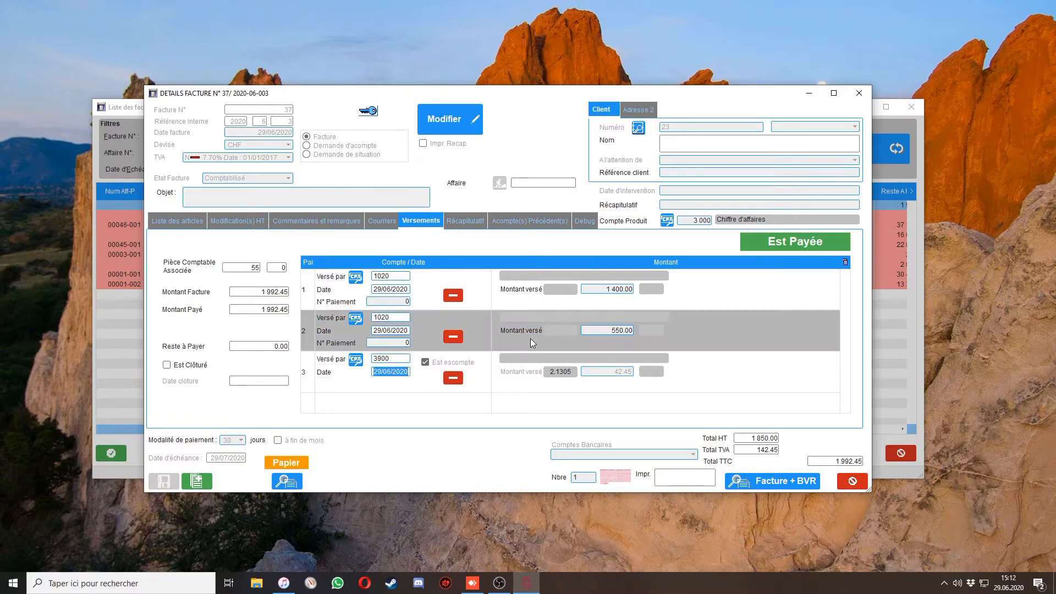
click(604, 330)
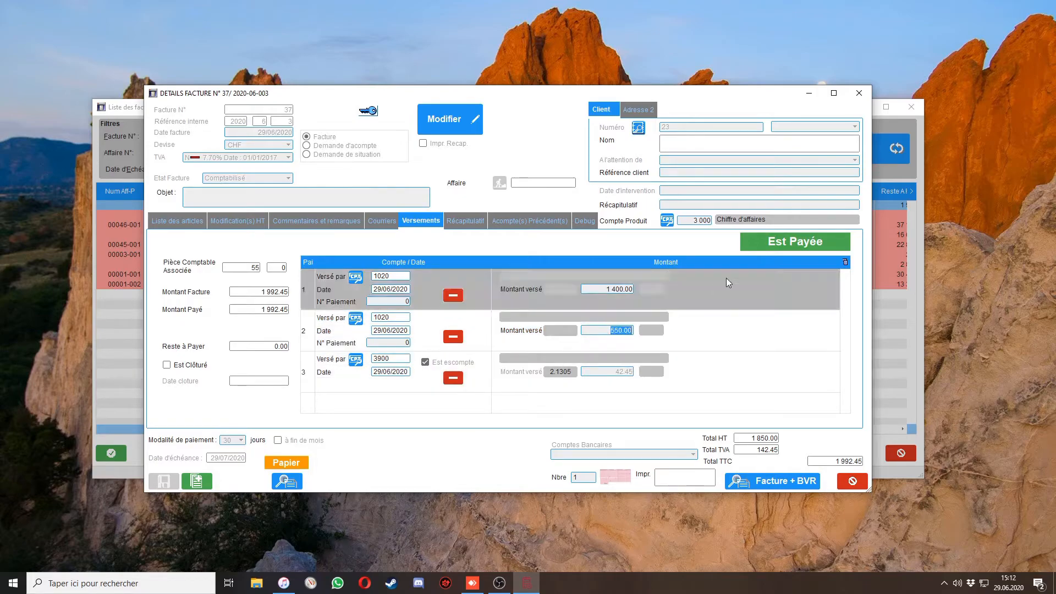
click(859, 483)
Clear the Est Payé filter to check the invoice's paid status, and close the invoice list.
click(453, 154)
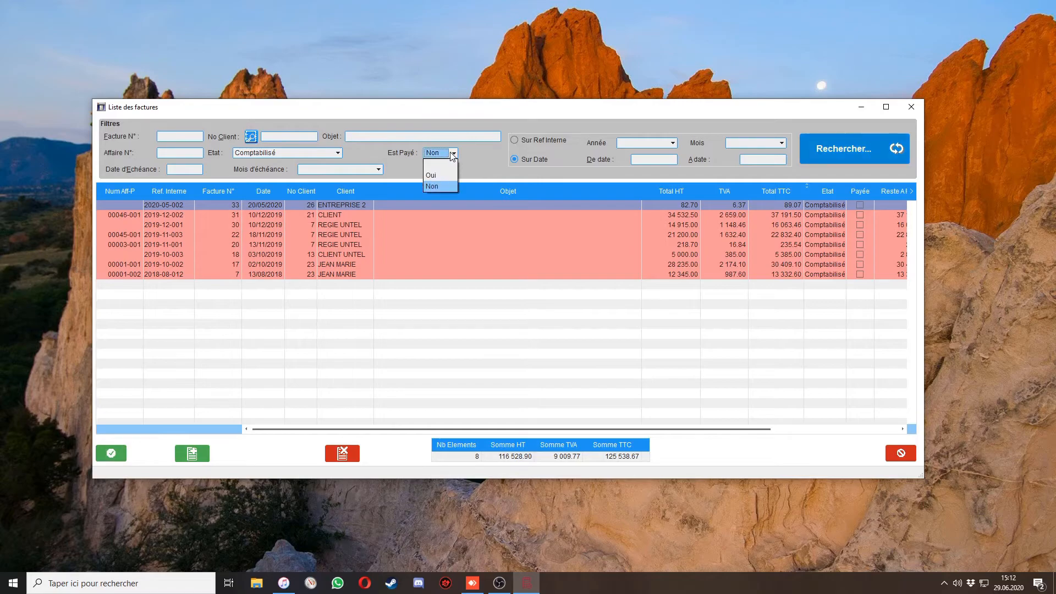
click(438, 164)
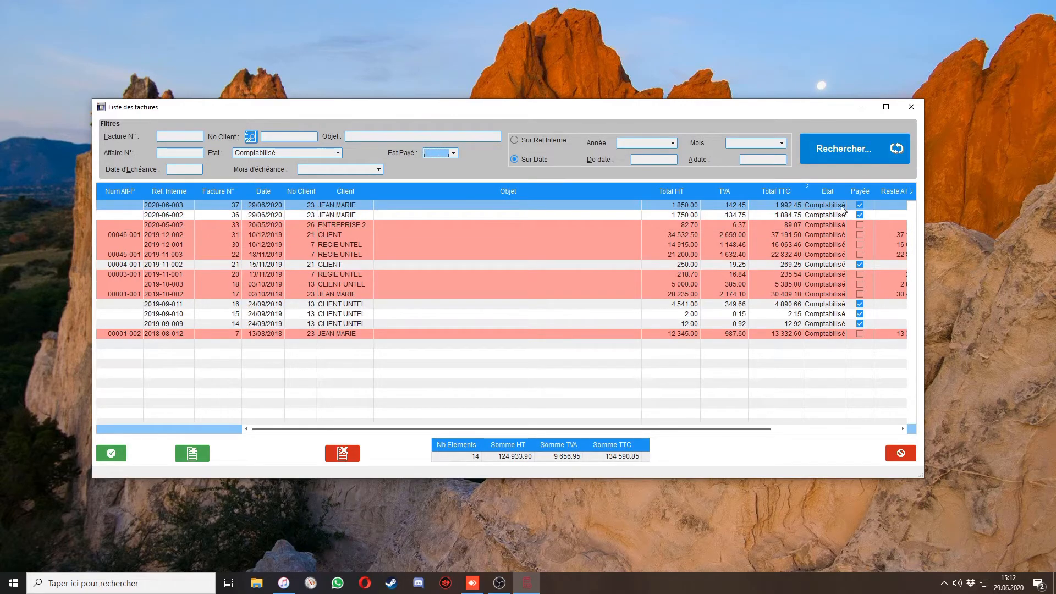
click(912, 107)
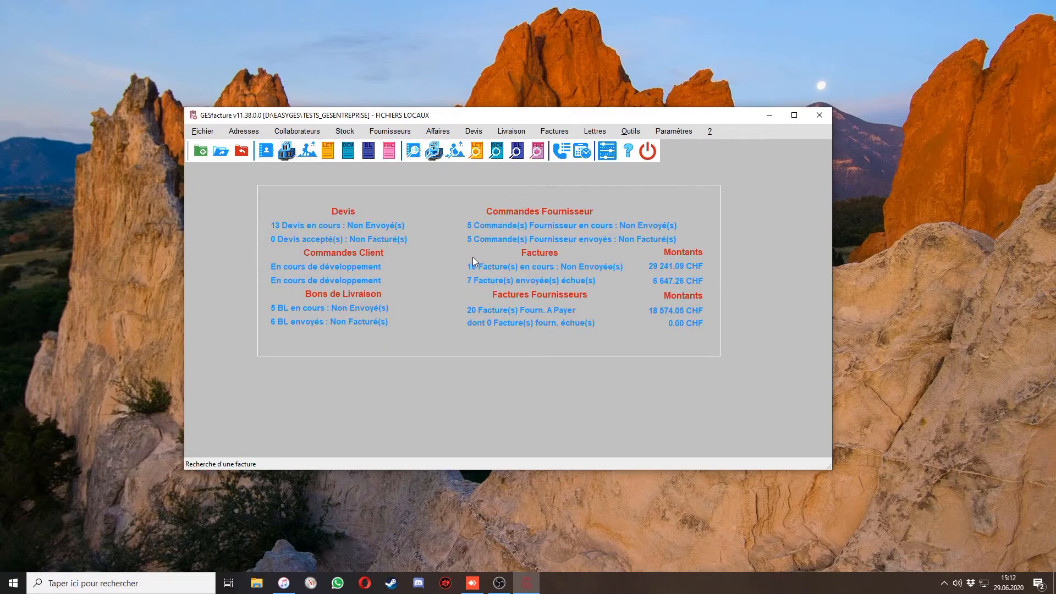